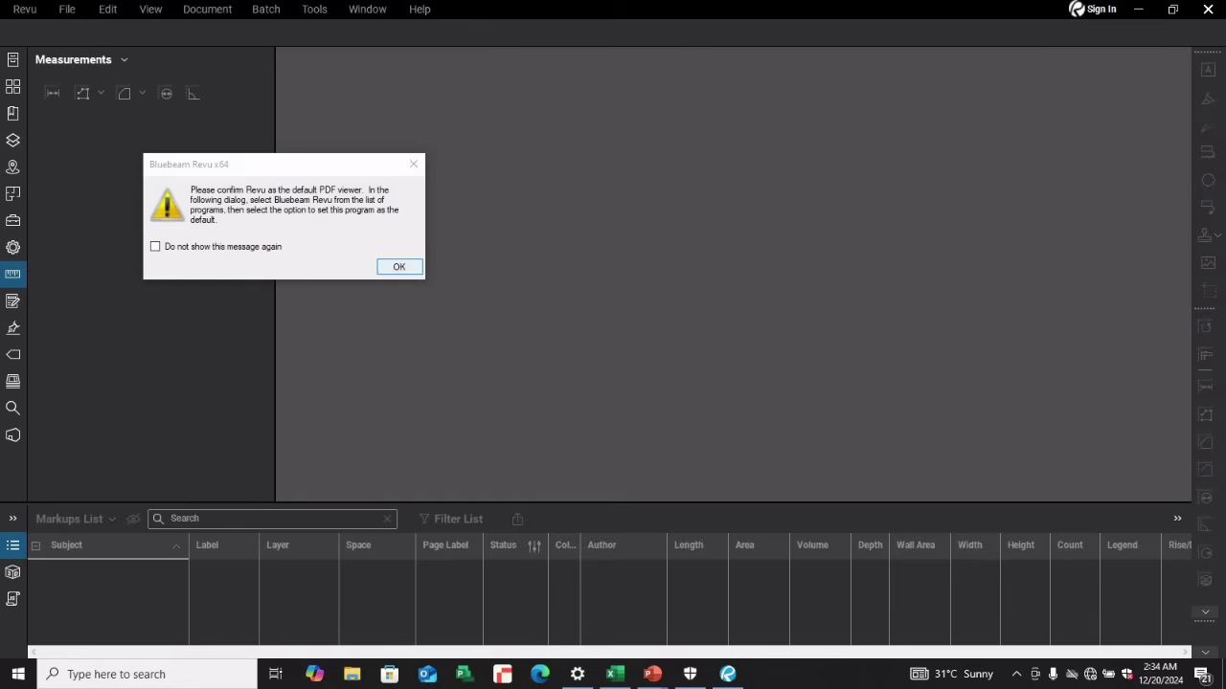
Dismiss the default-viewer prompt and open 'Binder1 Arch Drawingg' from the Desktop
click(398, 267)
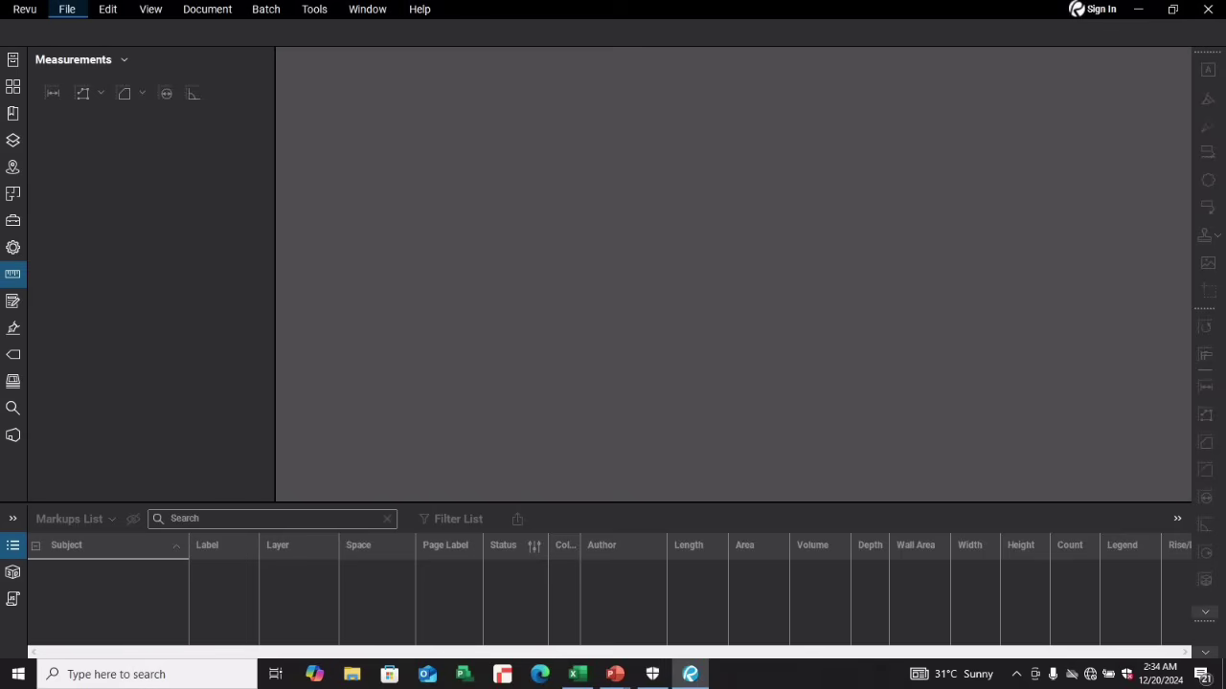
click(67, 8)
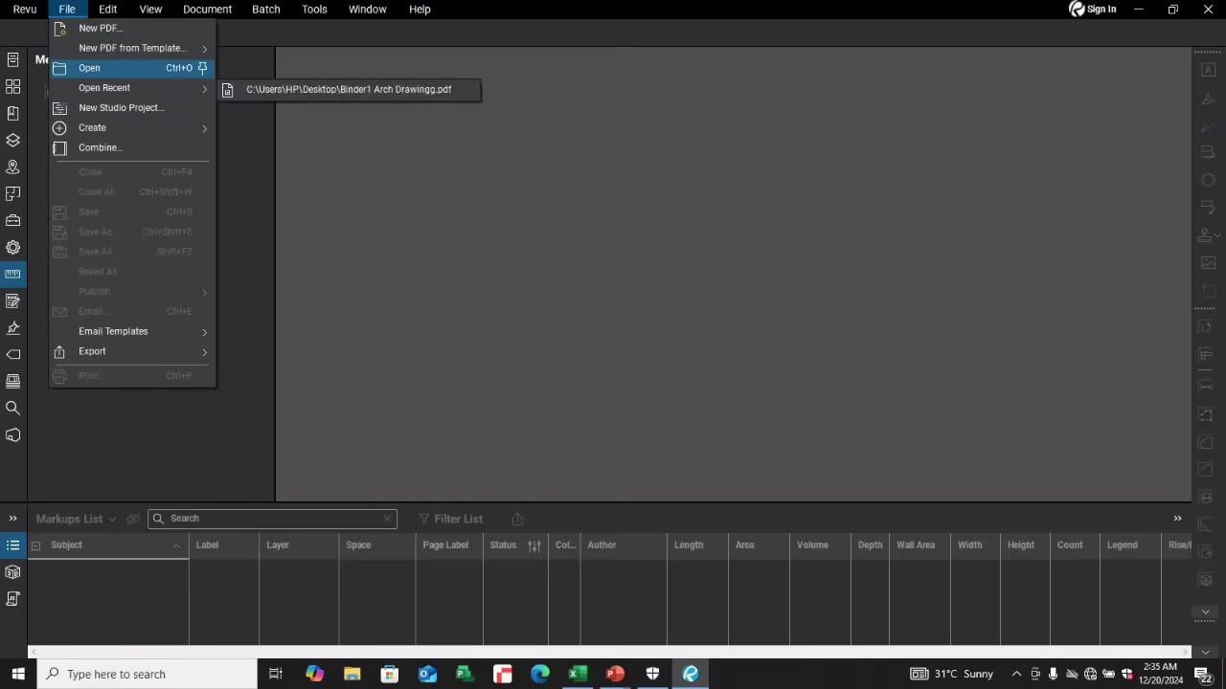
click(89, 68)
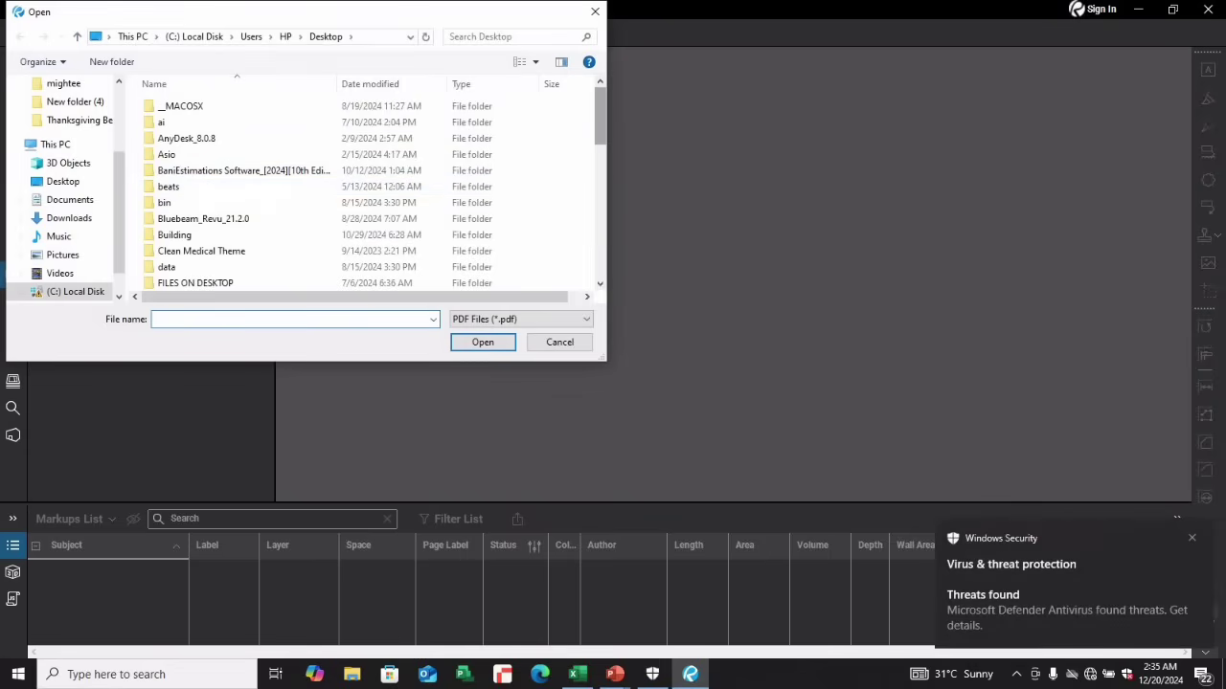
scroll(441, 103, down, 2)
scroll(440, 103, down, 1)
scroll(440, 104, down, 5)
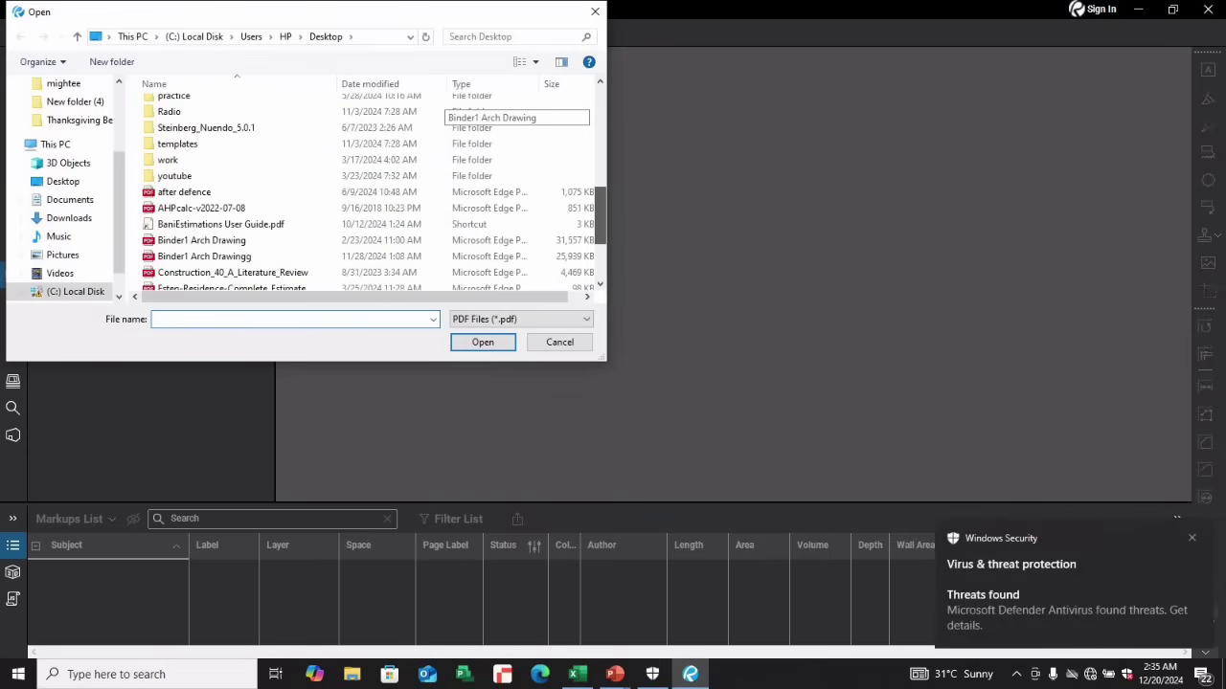
scroll(440, 103, down, 1)
scroll(374, 192, down, 1)
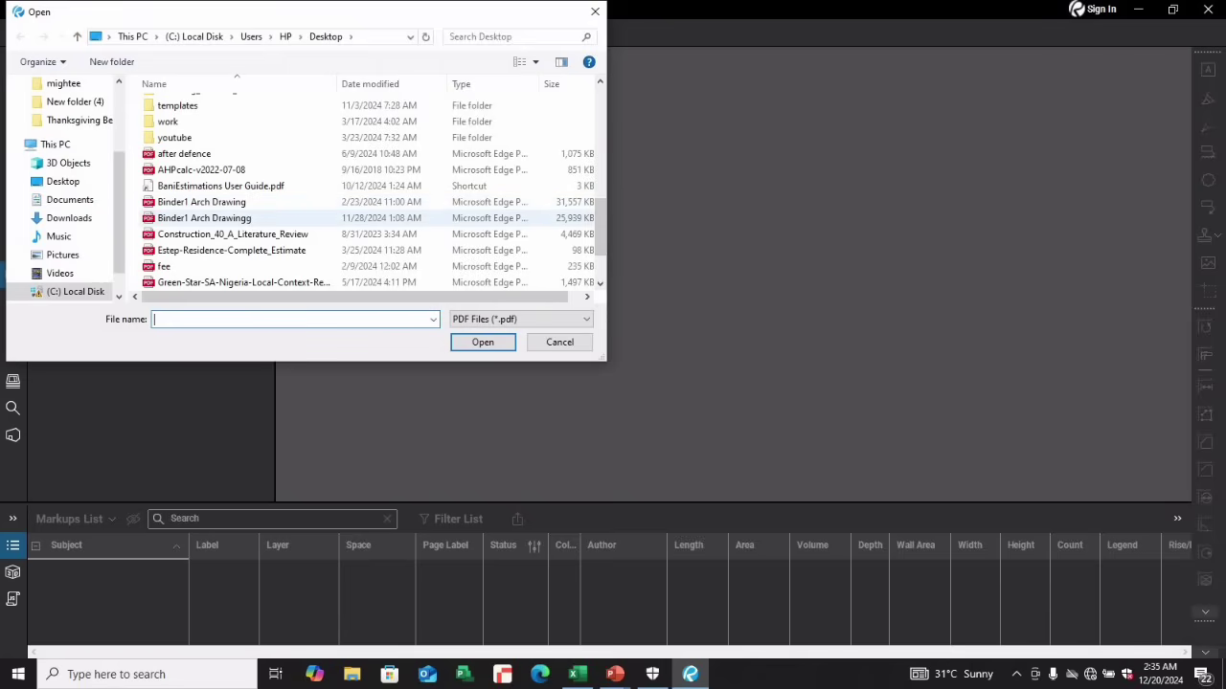
click(204, 217)
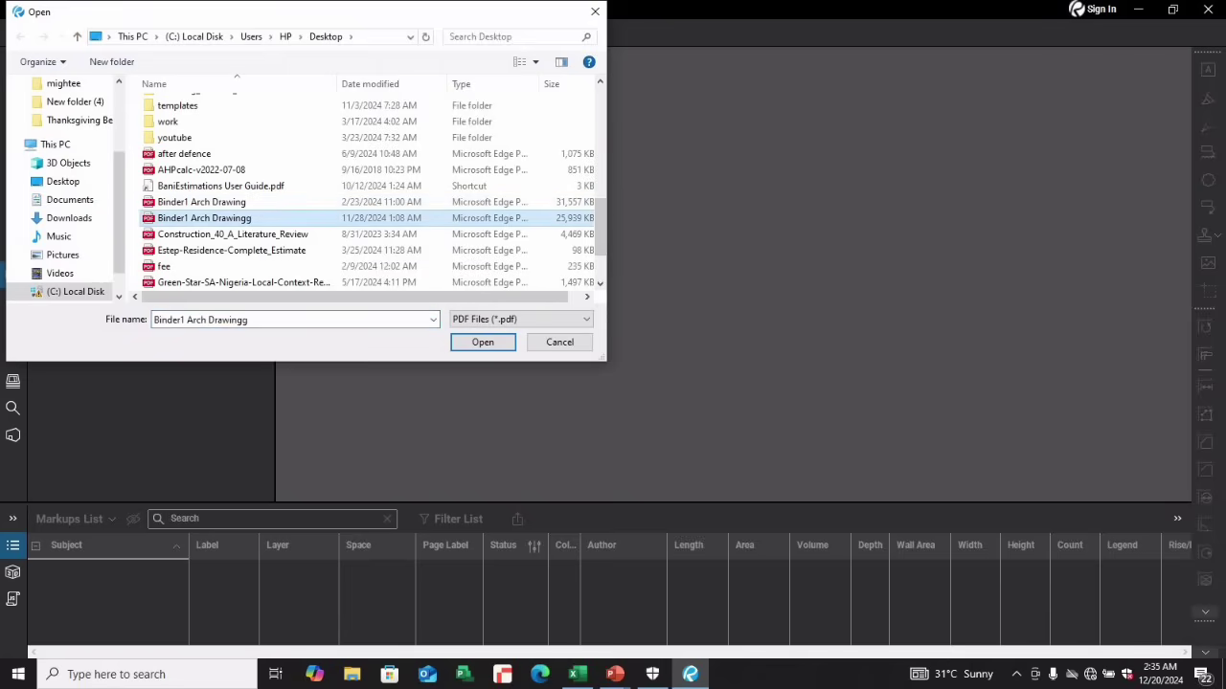
click(482, 342)
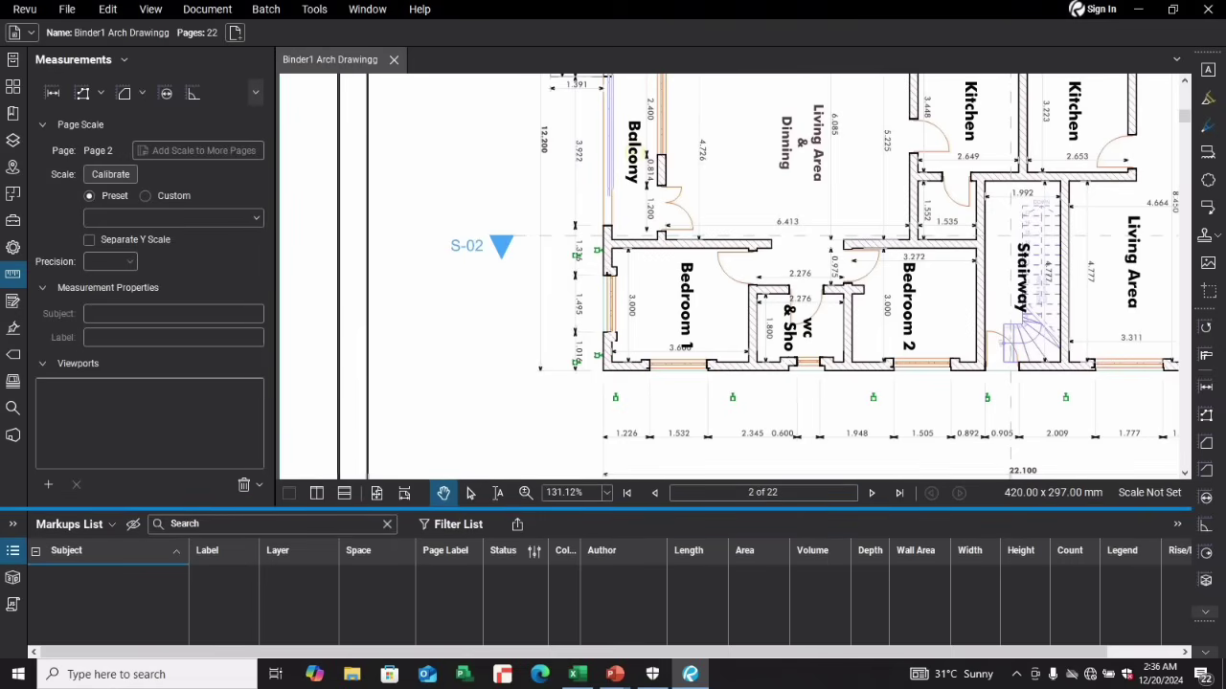
Enlarge the drawing area, pan to the 1:75 Ground Floor Plan title block, then back to the rooms
drag(613, 502, 613, 588)
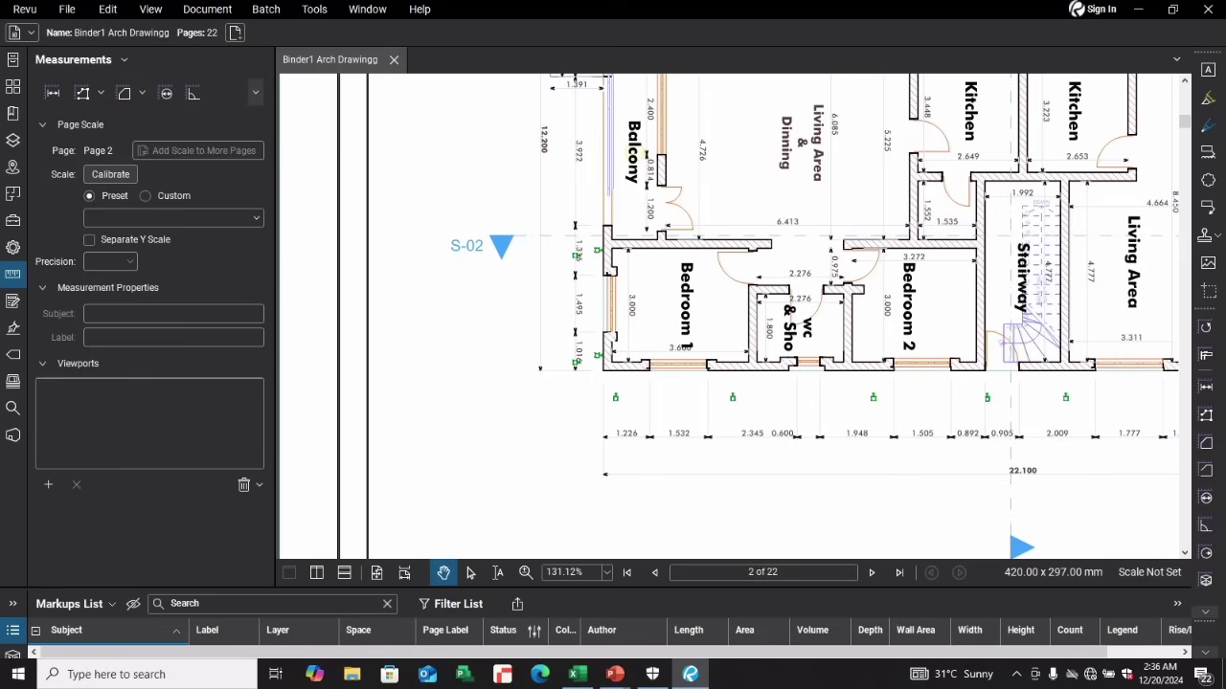
mouse_move(728, 383)
mouse_down()
mouse_move(613, 318)
mouse_move(362, 222)
mouse_move(323, 150)
mouse_move(244, 129)
mouse_up()
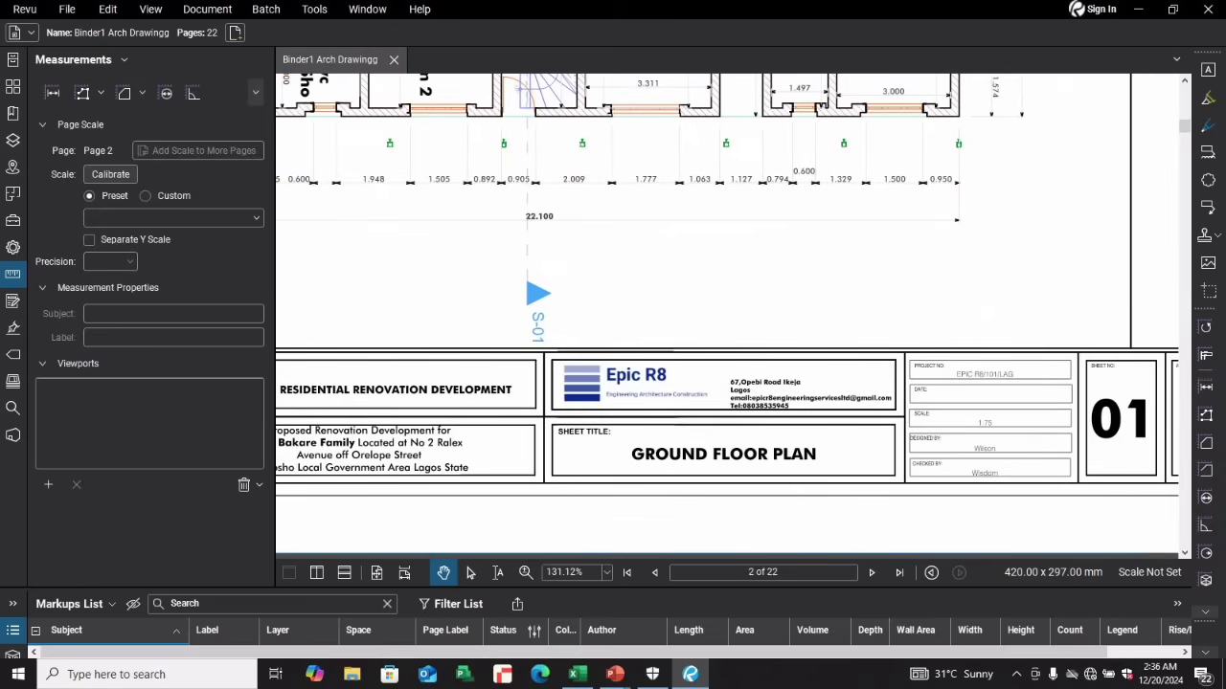
mouse_move(575, 239)
mouse_down()
mouse_move(643, 397)
mouse_move(669, 511)
mouse_up()
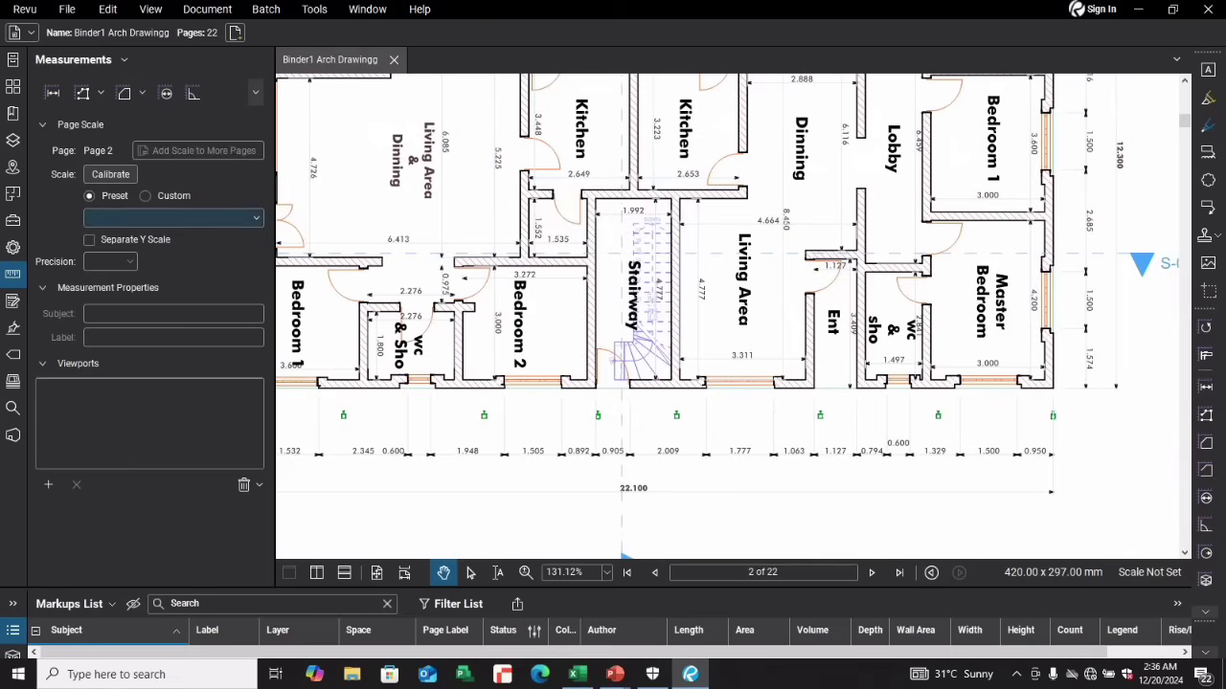
Browse the preset page-scale list and close it without choosing a scale
click(173, 217)
click(173, 217)
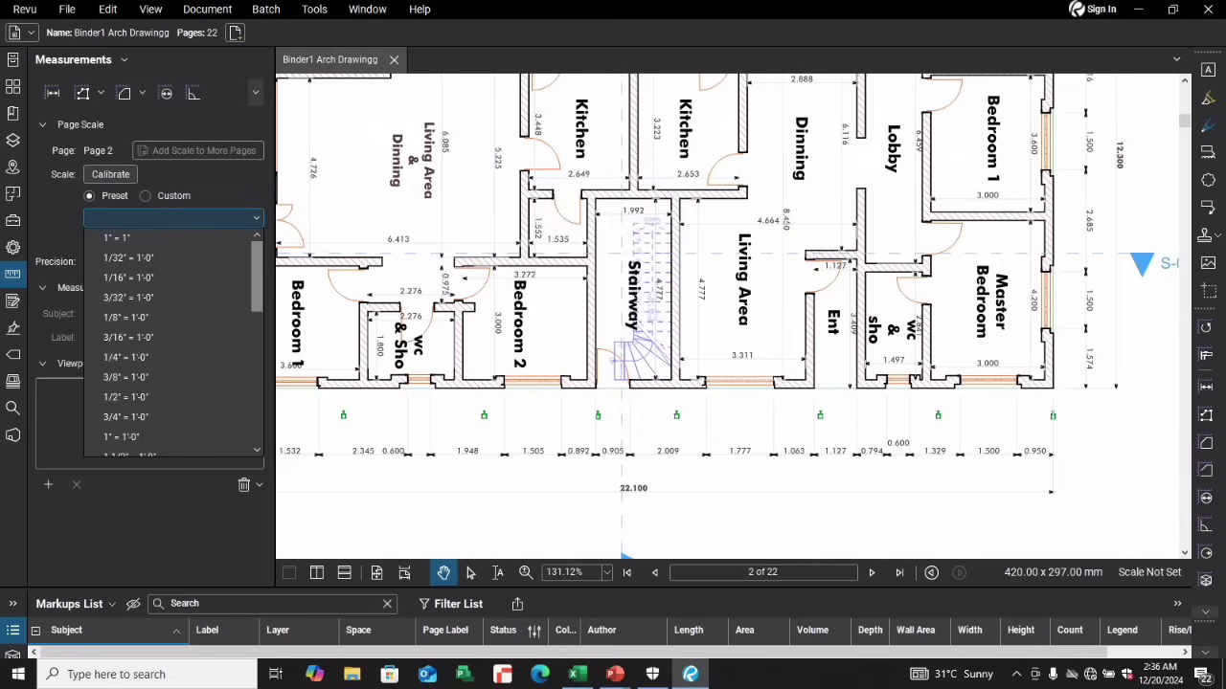
scroll(173, 345, down, 2)
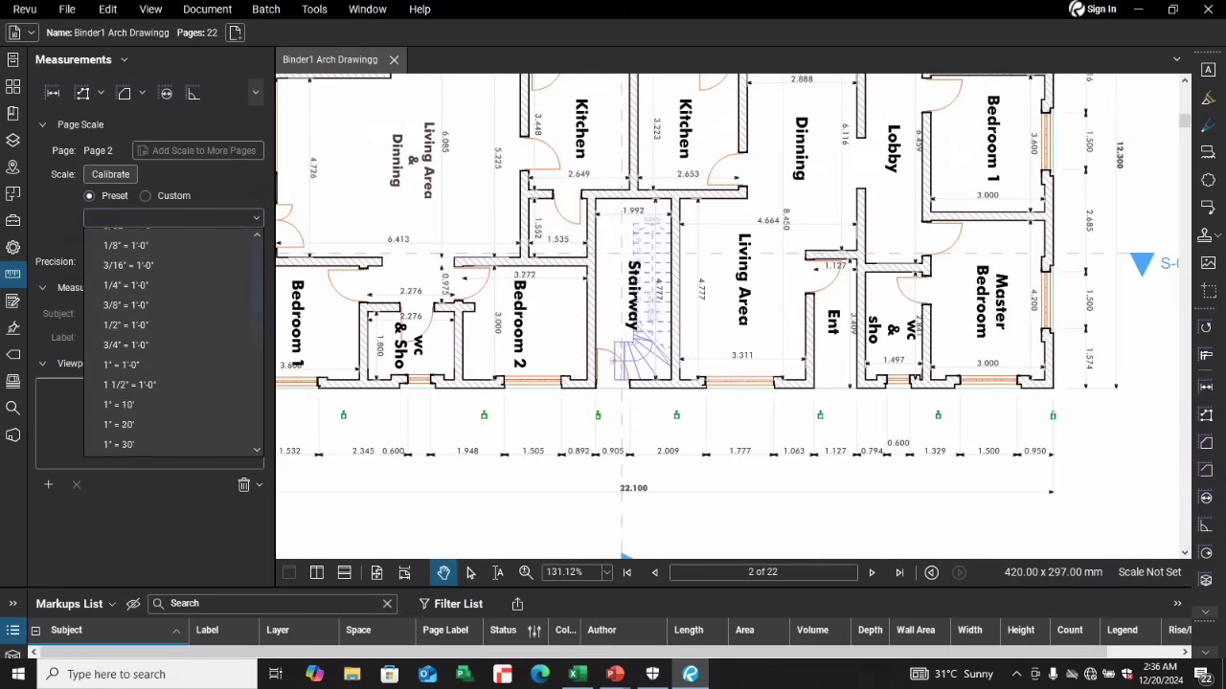
scroll(172, 344, down, 2)
scroll(173, 345, down, 2)
scroll(173, 345, down, 2)
scroll(172, 344, down, 1)
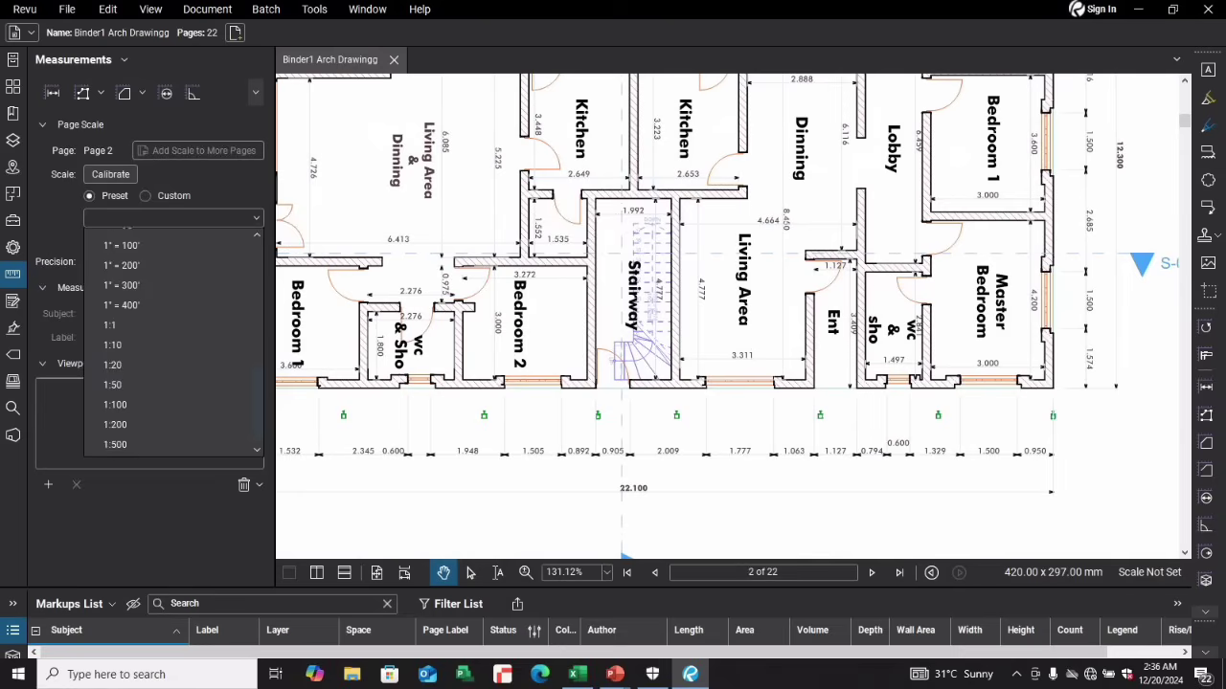
scroll(173, 345, down, 1)
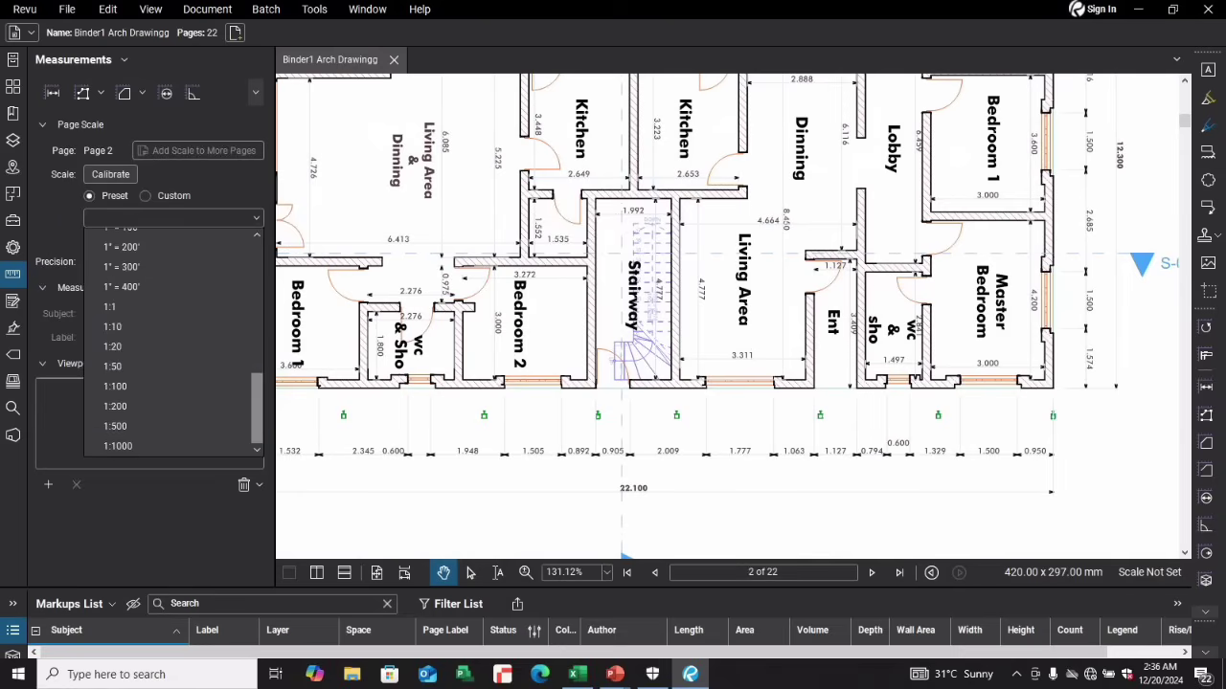
key(Escape)
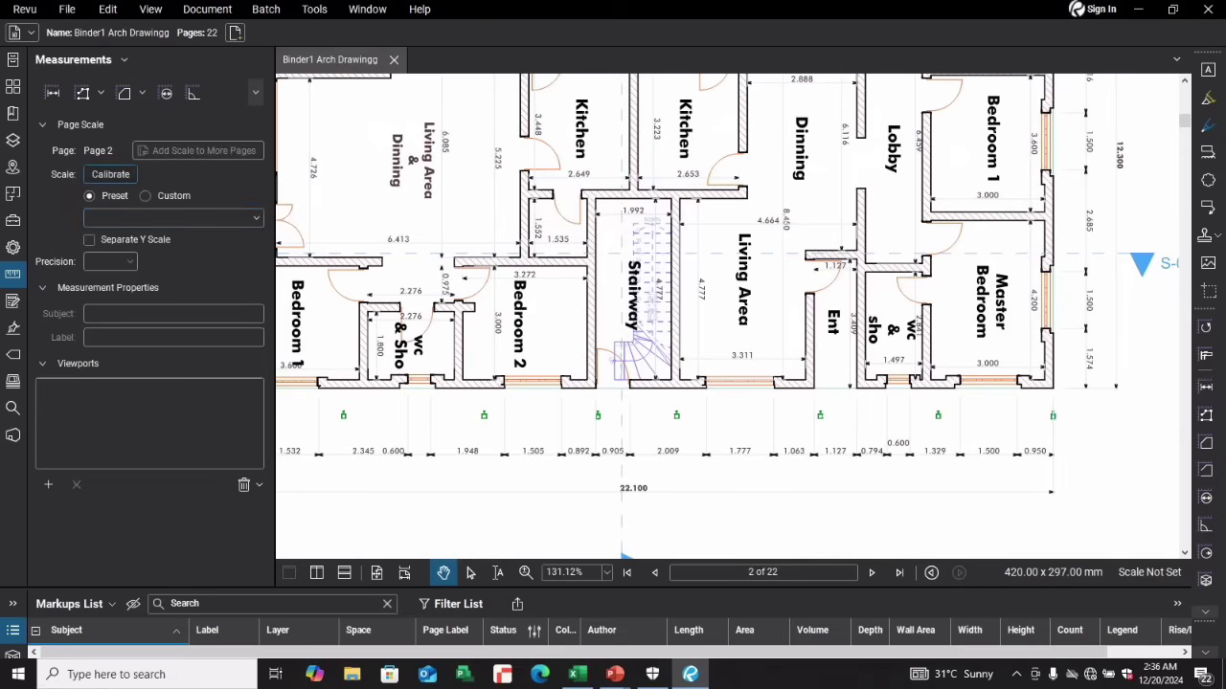
Start calibration, acknowledge its instructions, and zoom in closely on Bedroom 2
key(Return)
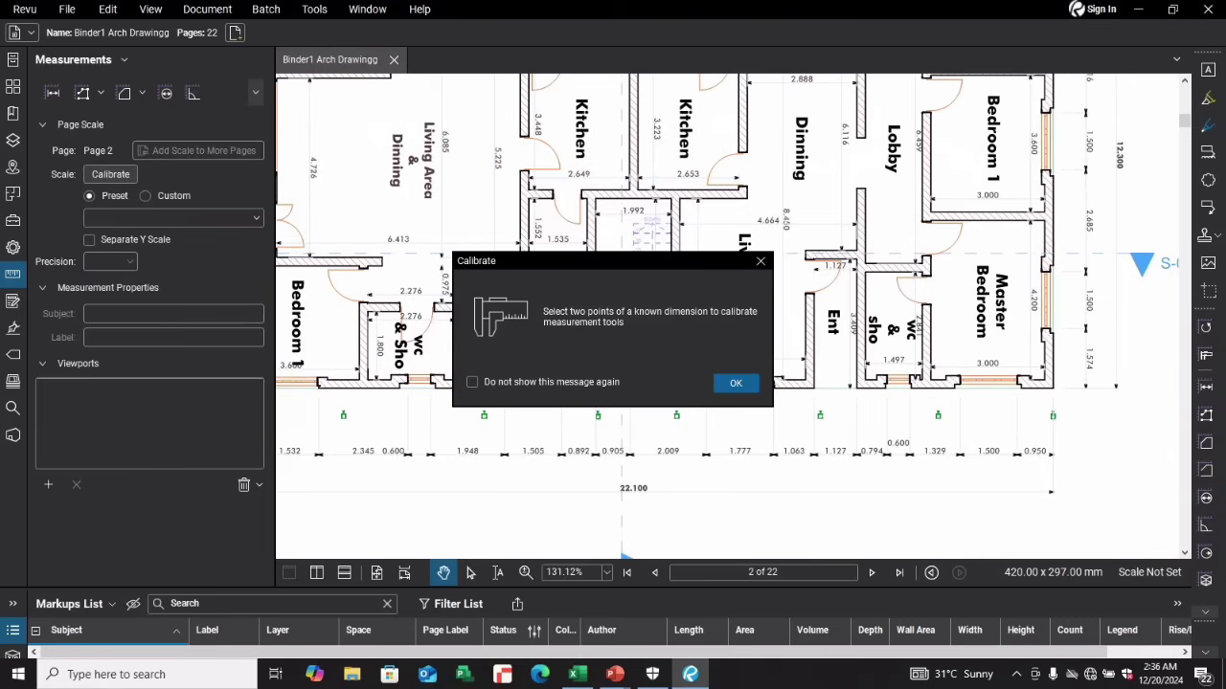
key(Return)
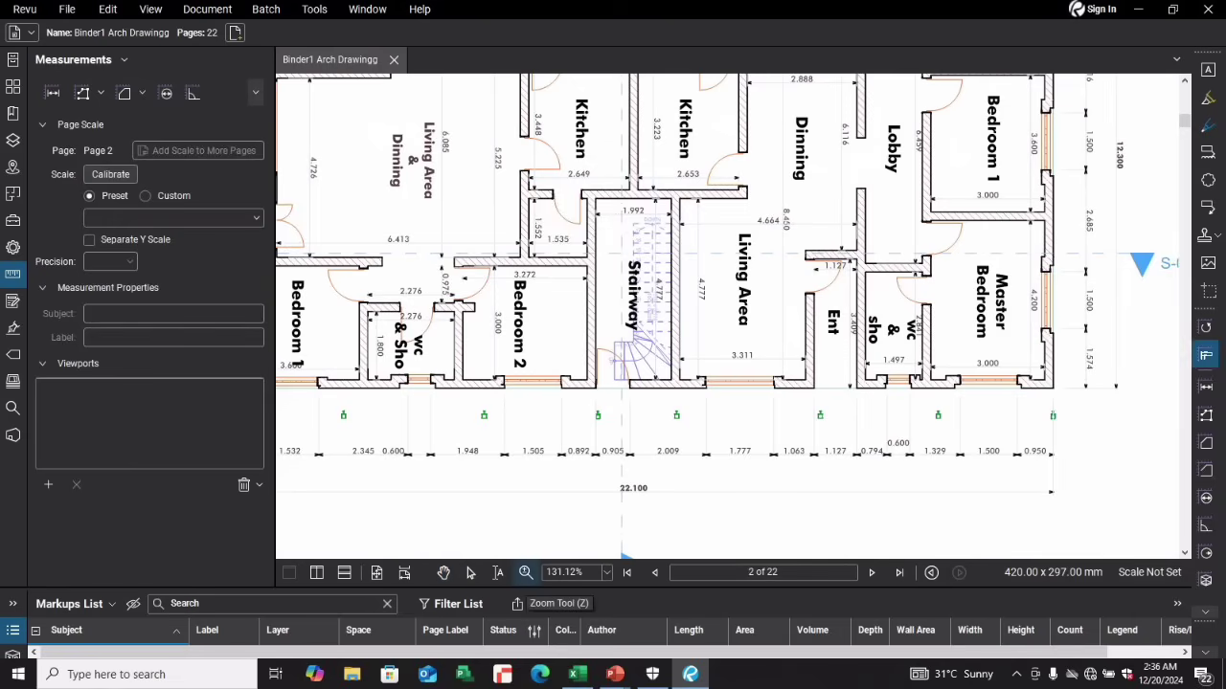
click(525, 572)
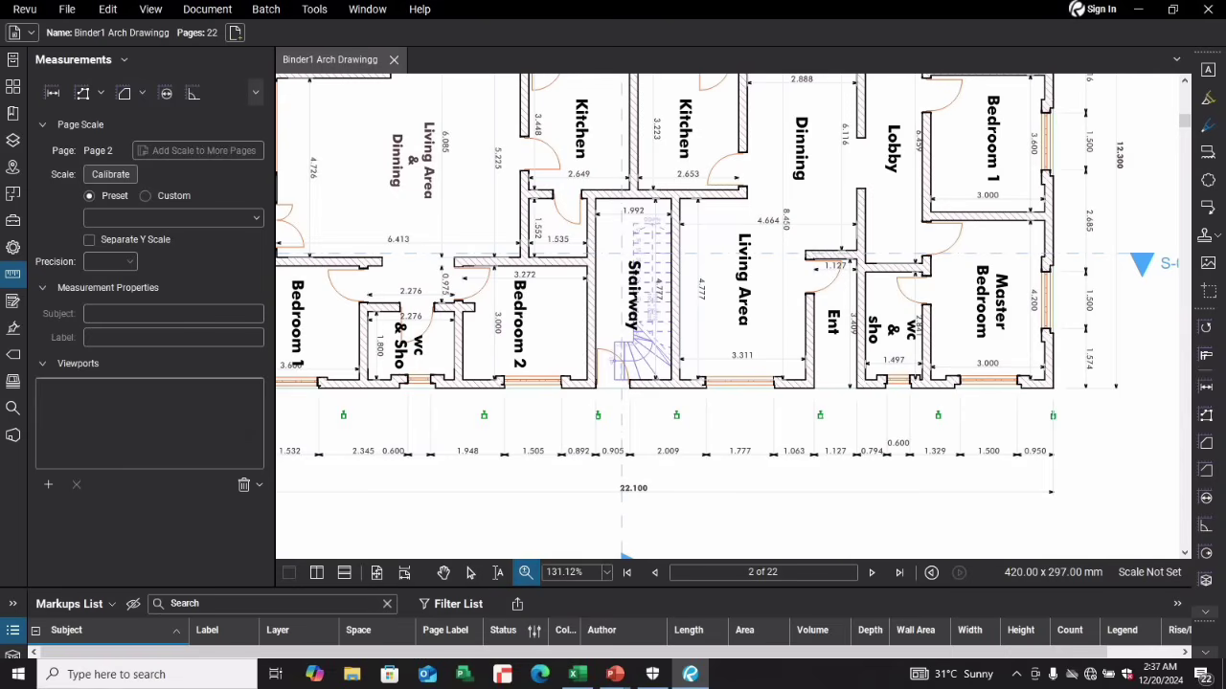
mouse_move(456, 258)
mouse_down()
mouse_move(527, 262)
mouse_move(593, 326)
mouse_move(595, 390)
mouse_up()
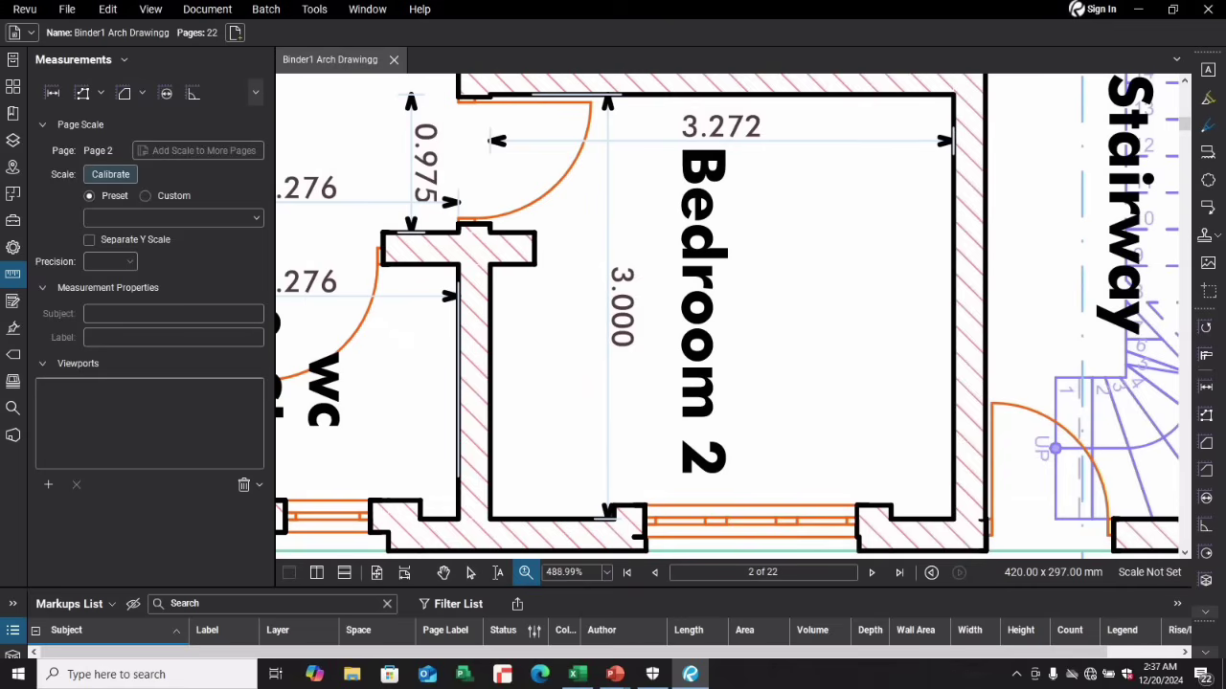
Calibrate by picking both ends of Bedroom 2's 3.272 width dimension
click(110, 174)
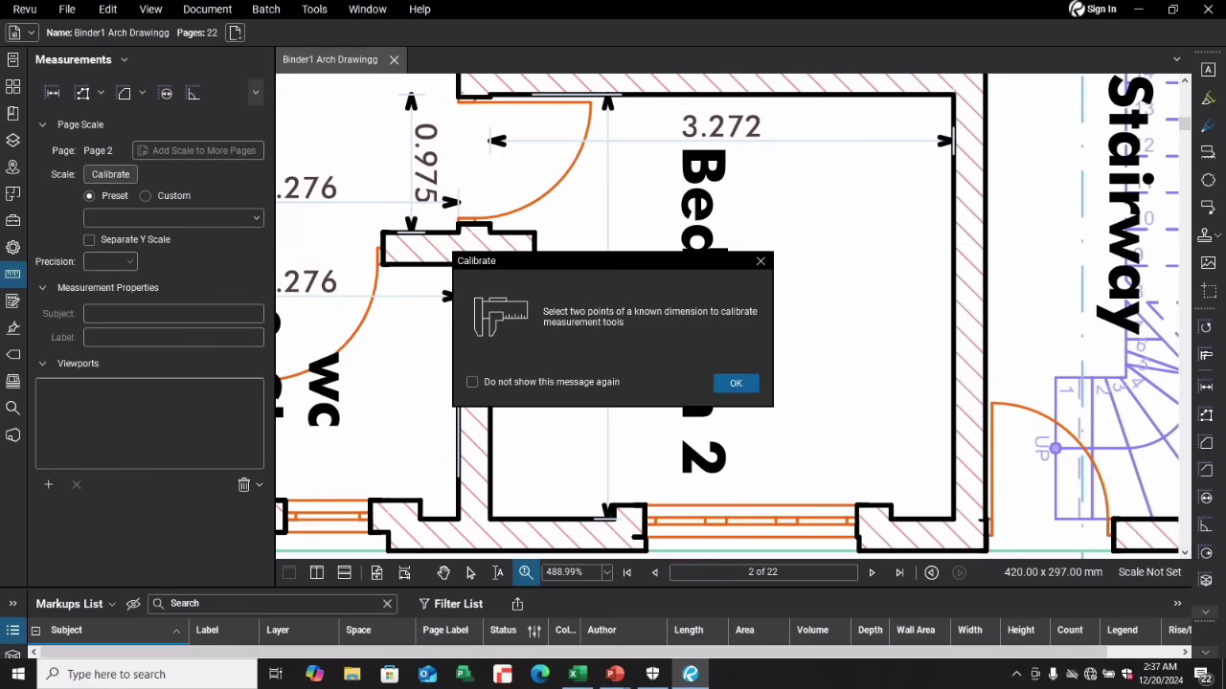
click(735, 383)
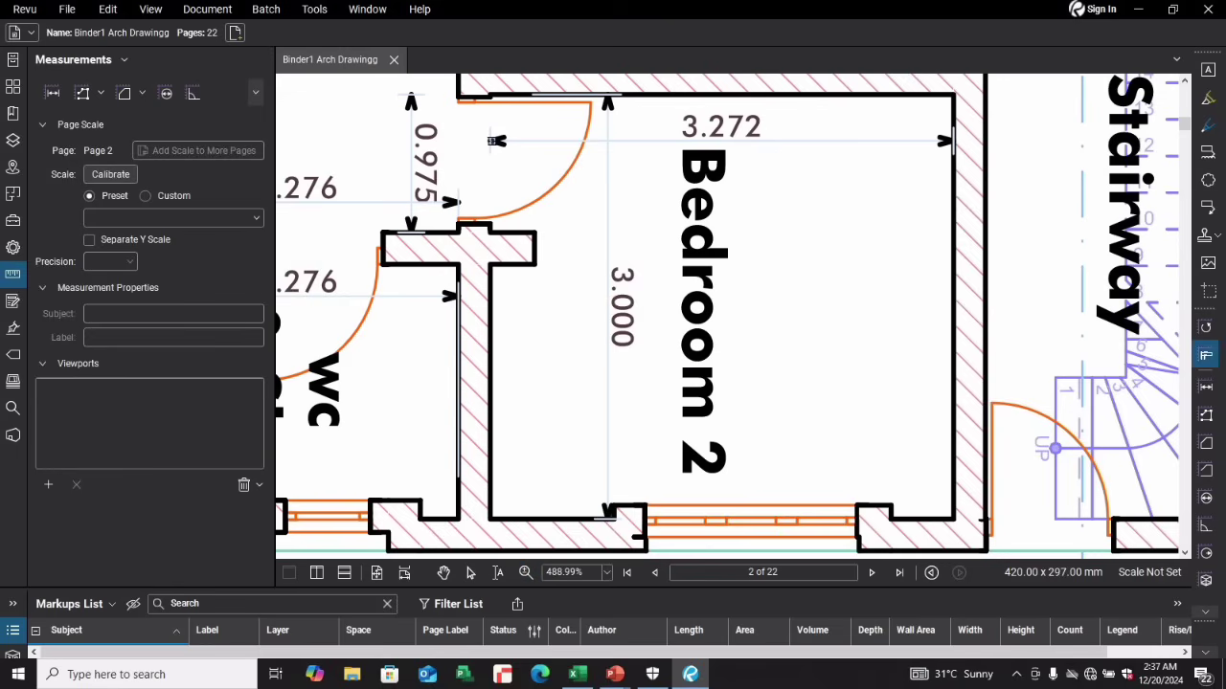
click(493, 141)
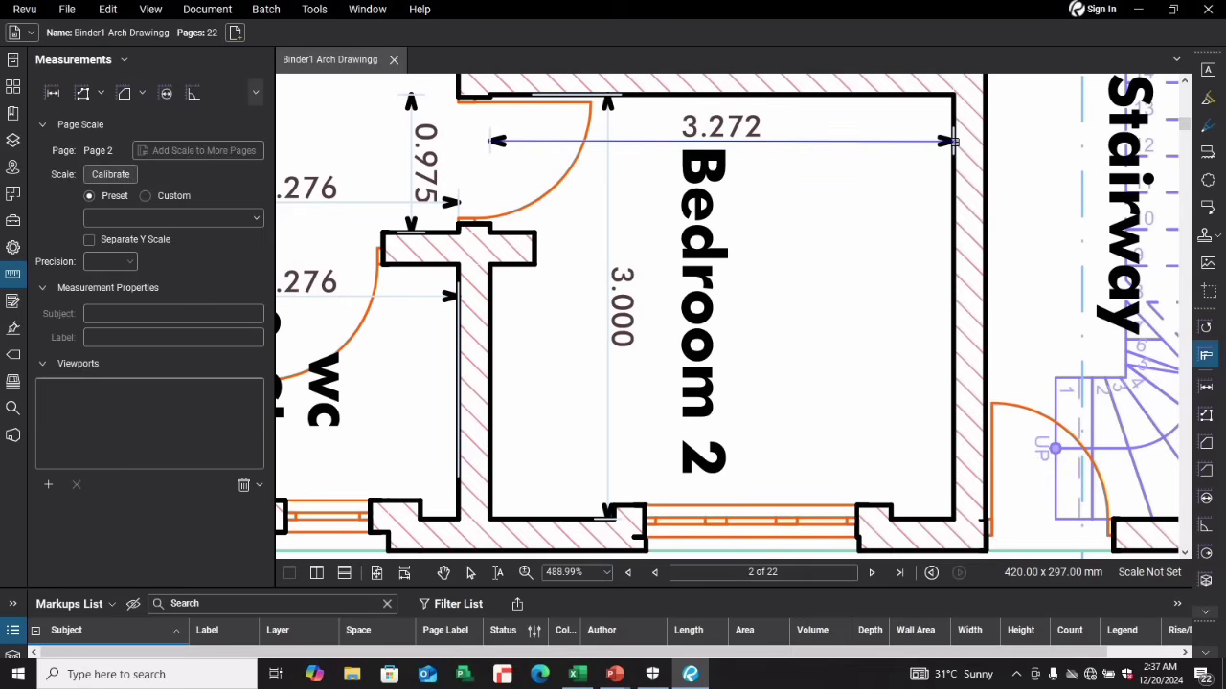
click(948, 141)
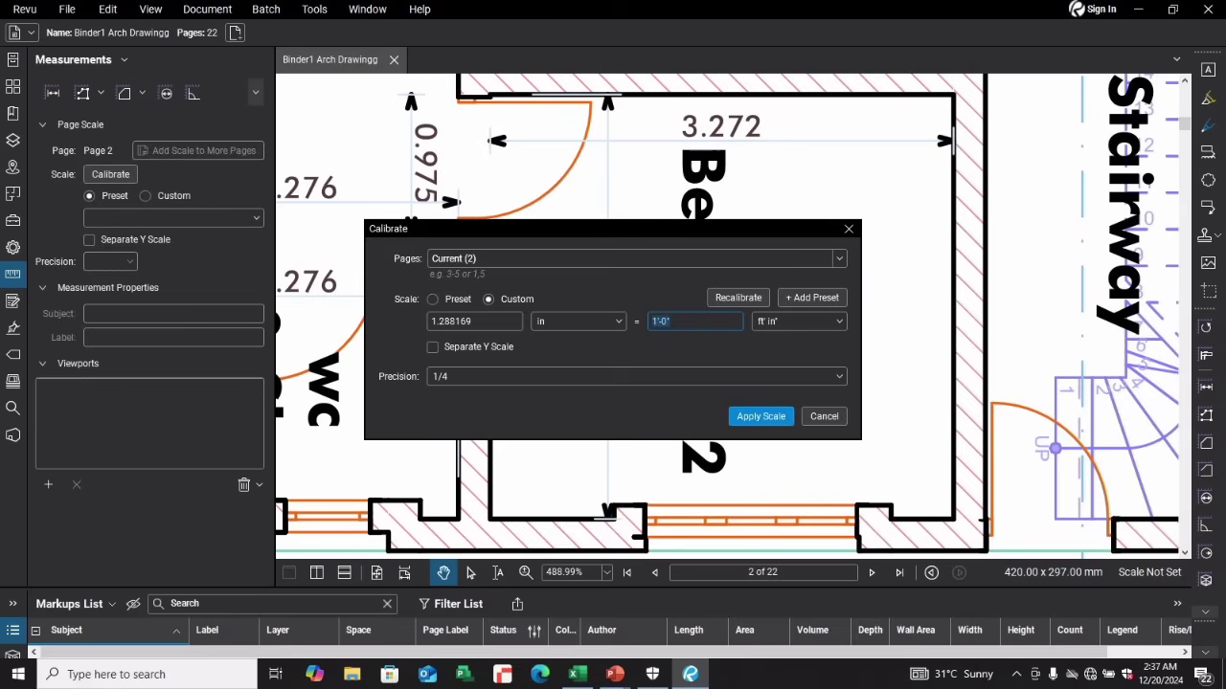
Set the calibration distance to 3.272 metres and apply it to page 2
key(Tab)
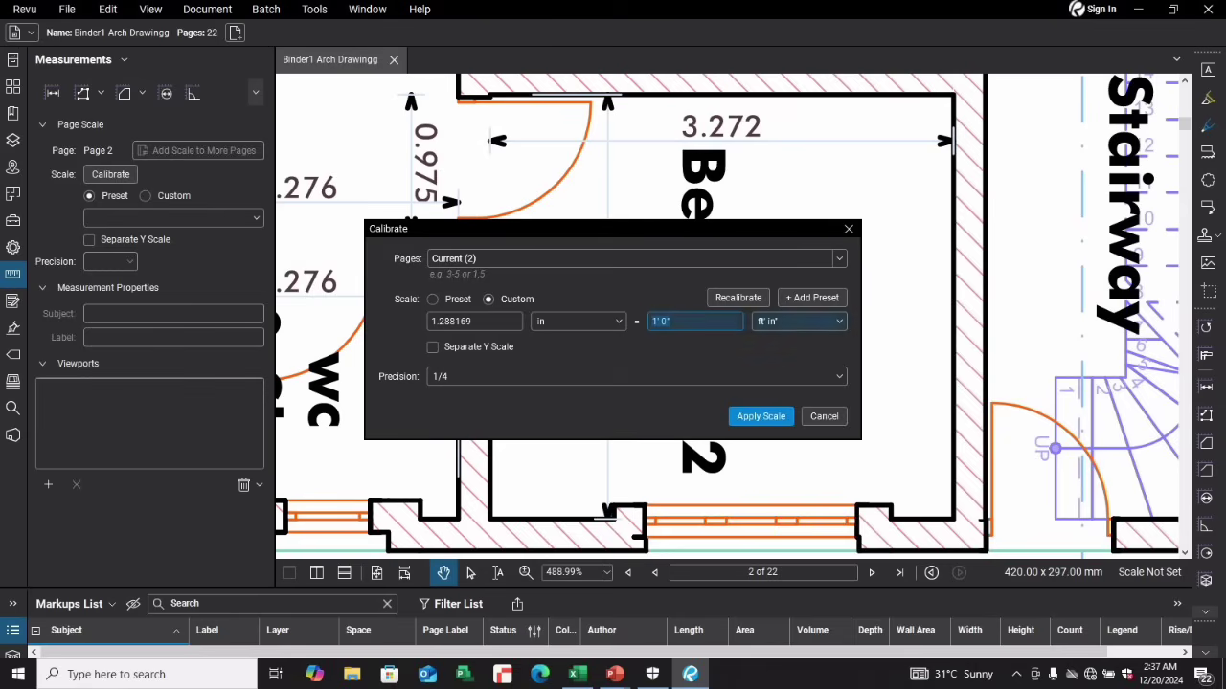
key(alt+Down)
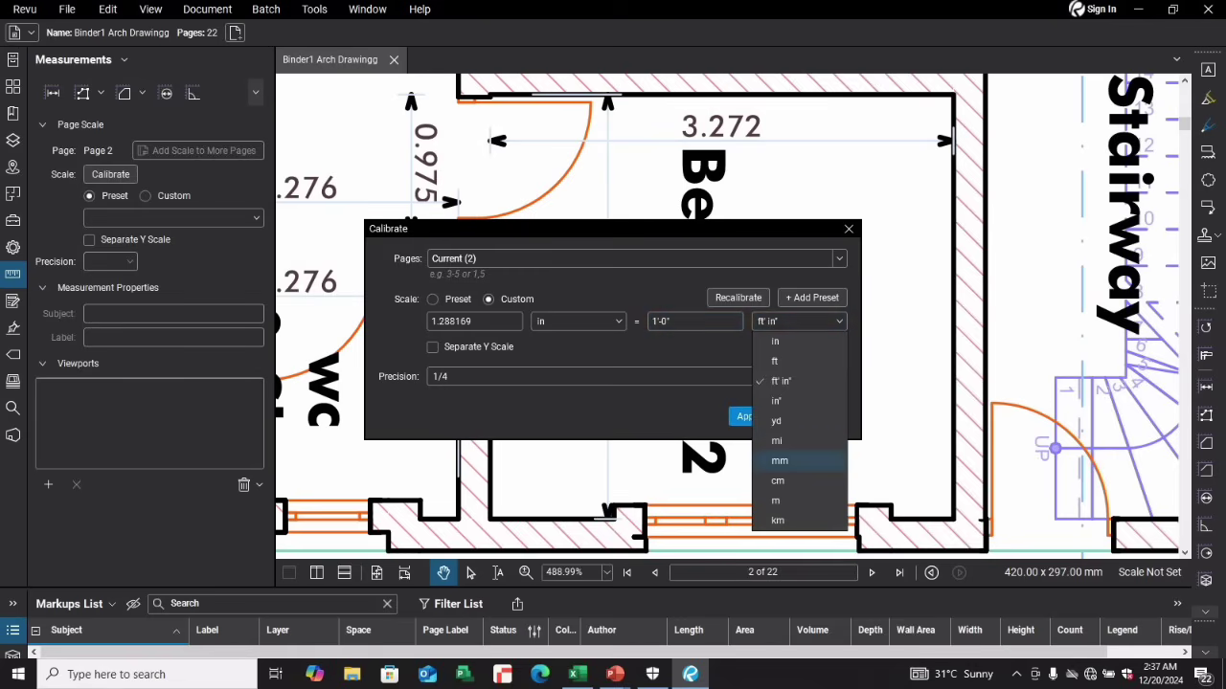
key(Down)
key(Return)
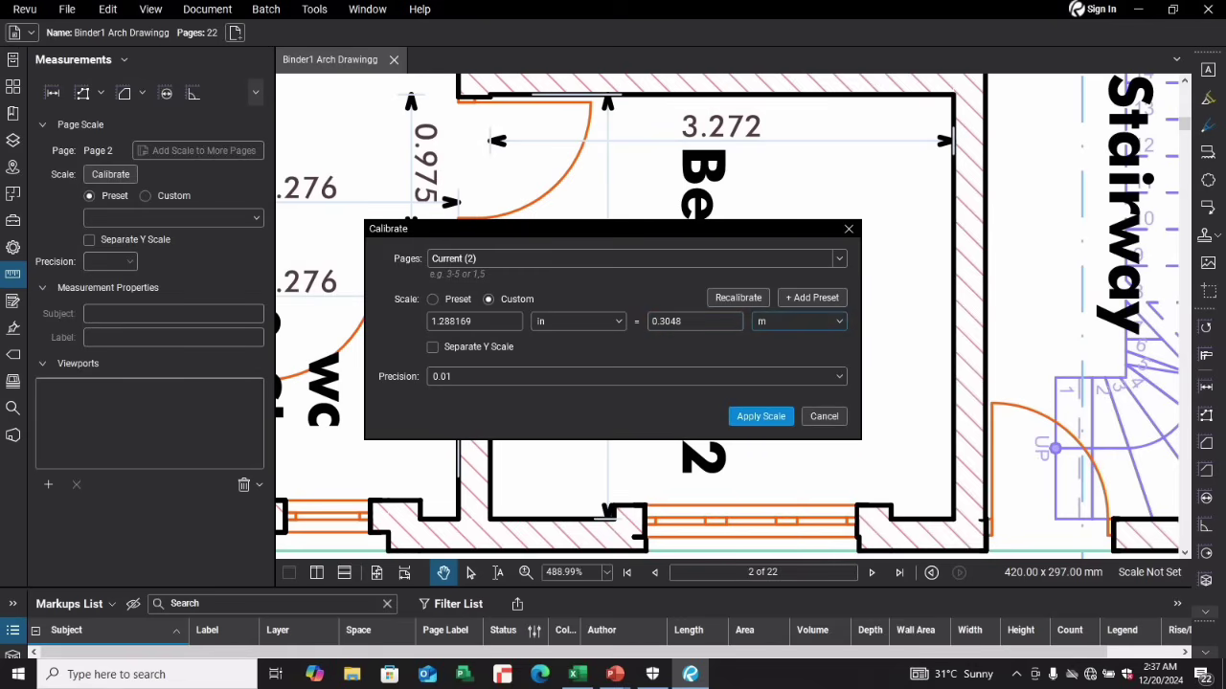
key(shift+Tab)
text(3.)
text(272)
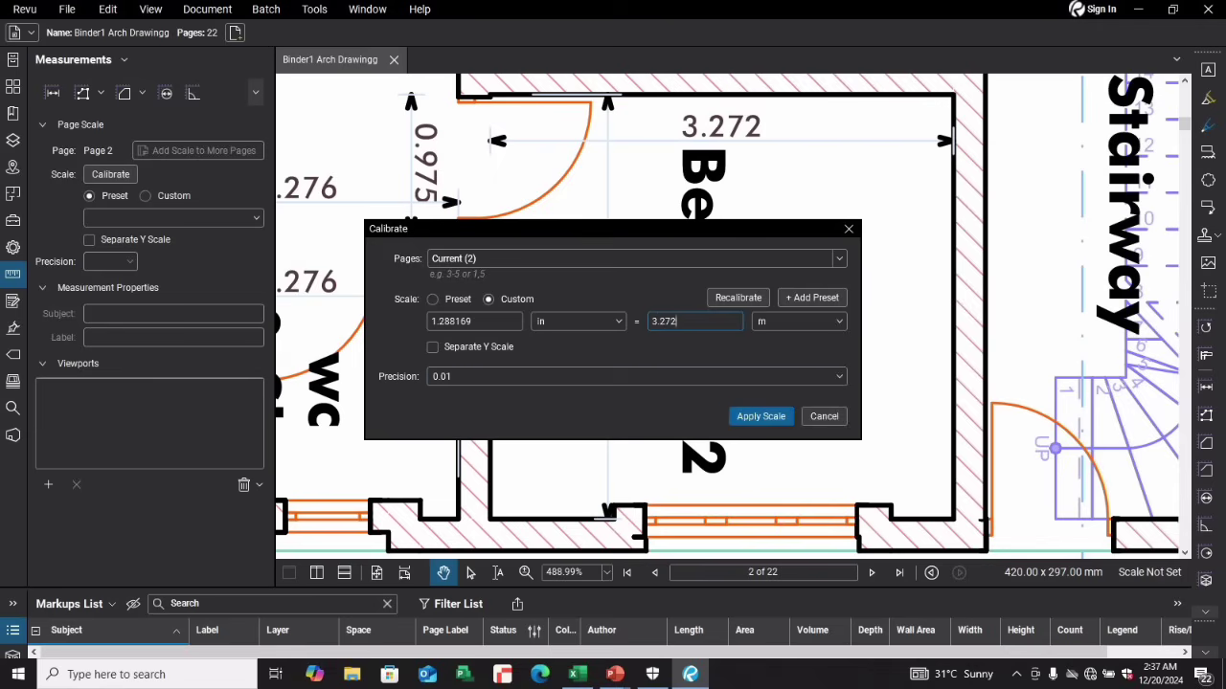
key(Return)
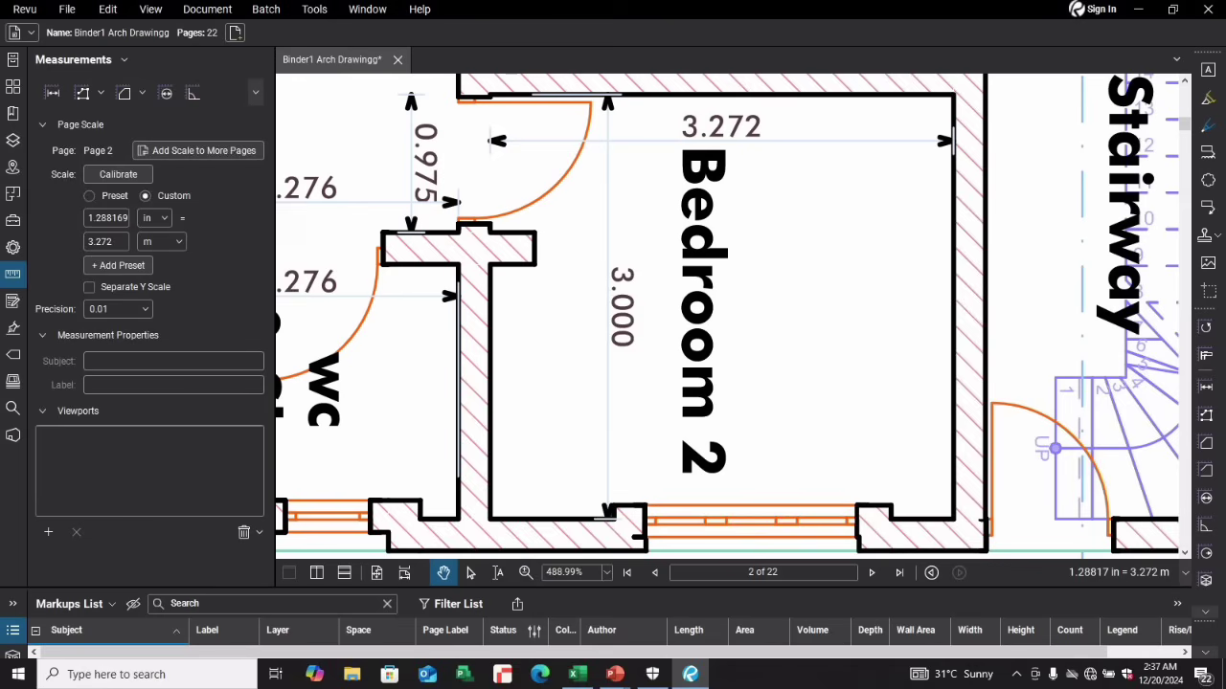
Zoom out and pan down to show the full ground floor plan and sheet top
click(524, 571)
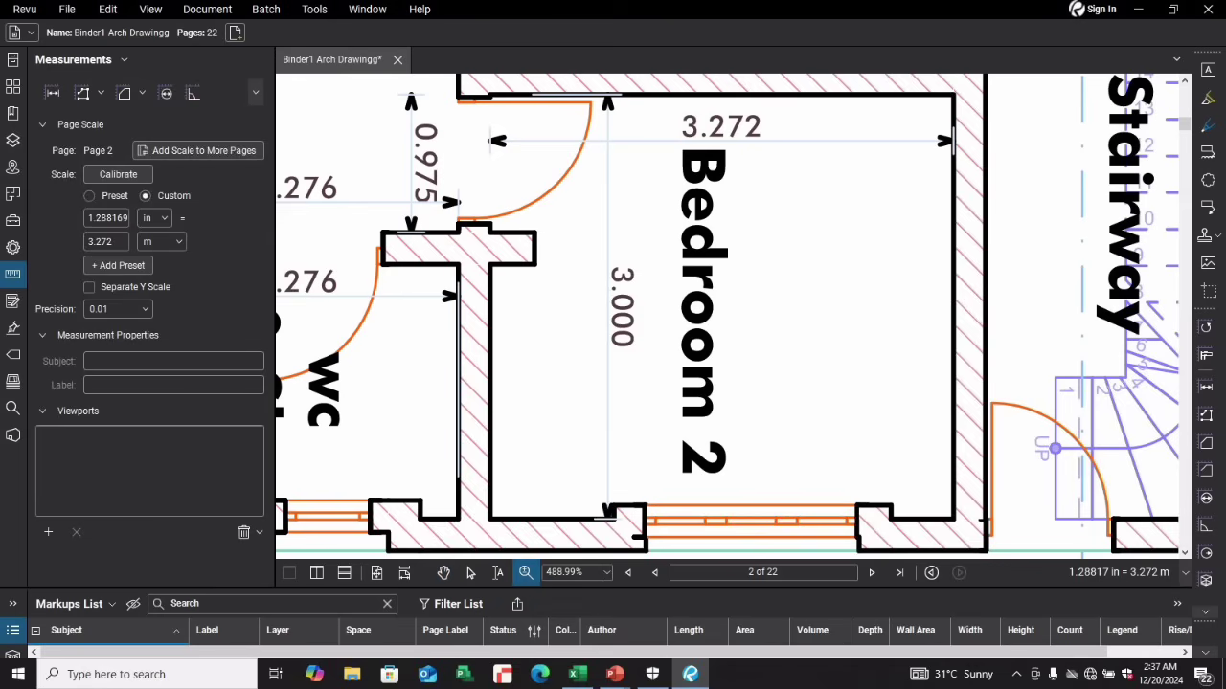
scroll(678, 343, down, 2)
scroll(678, 343, down, 2)
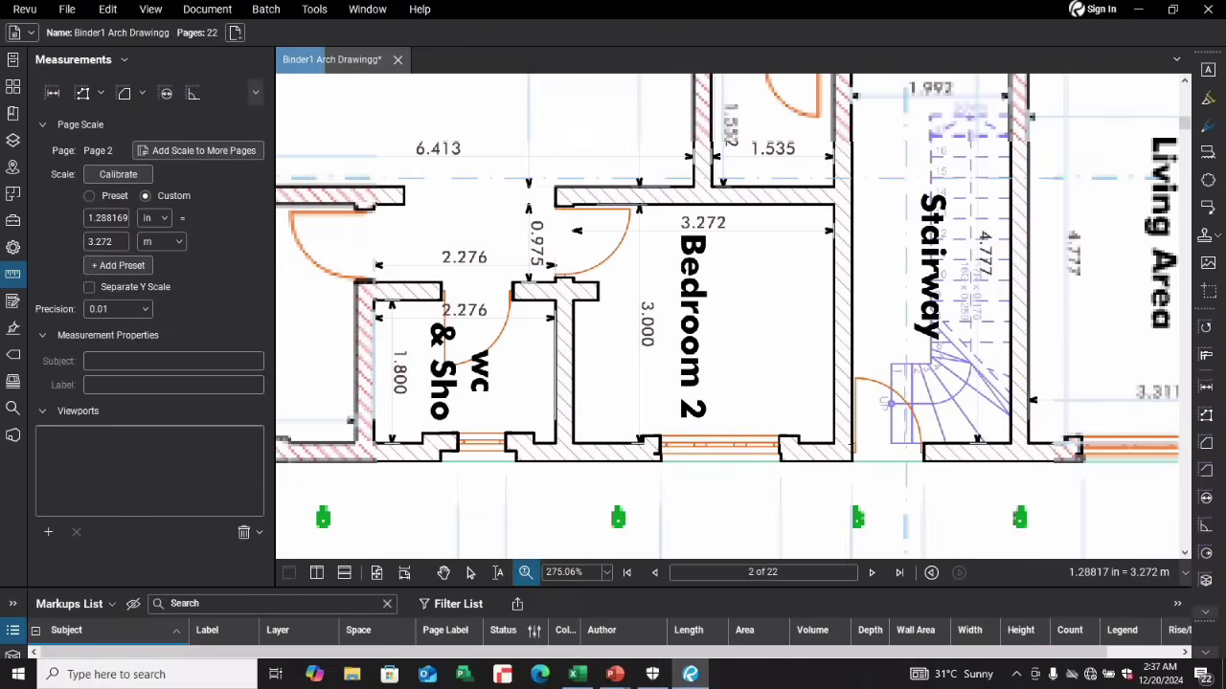
scroll(678, 344, down, 2)
scroll(678, 344, down, 2)
scroll(678, 344, down, 2)
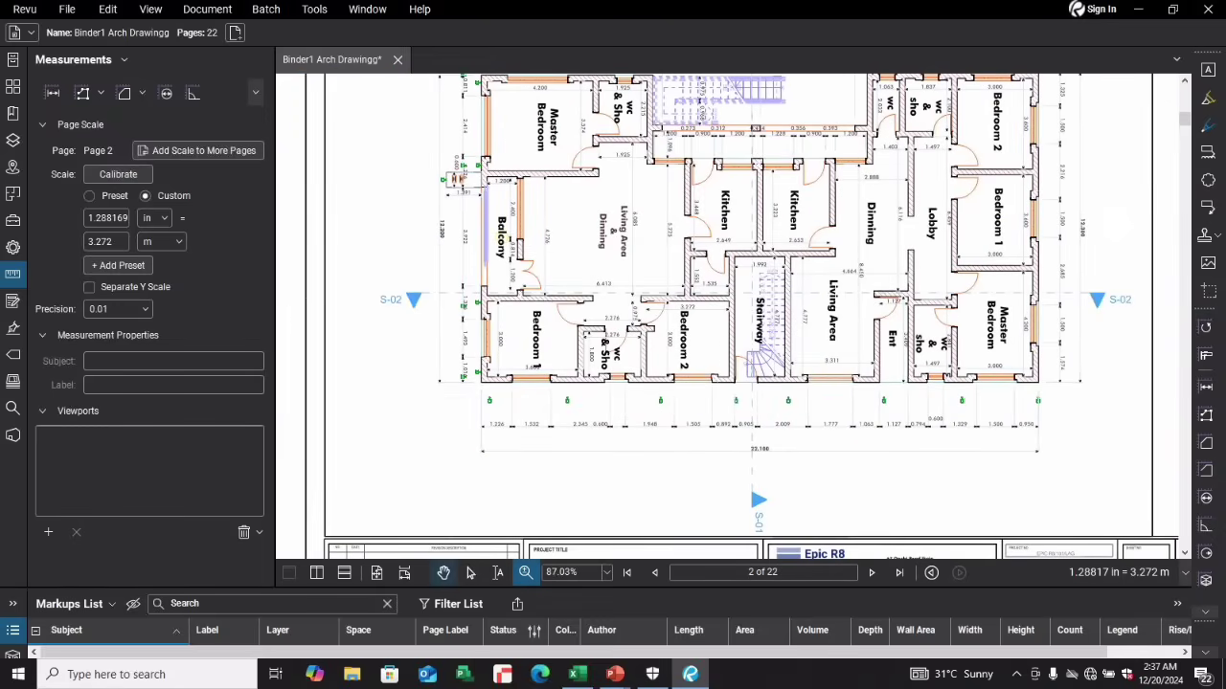
click(443, 572)
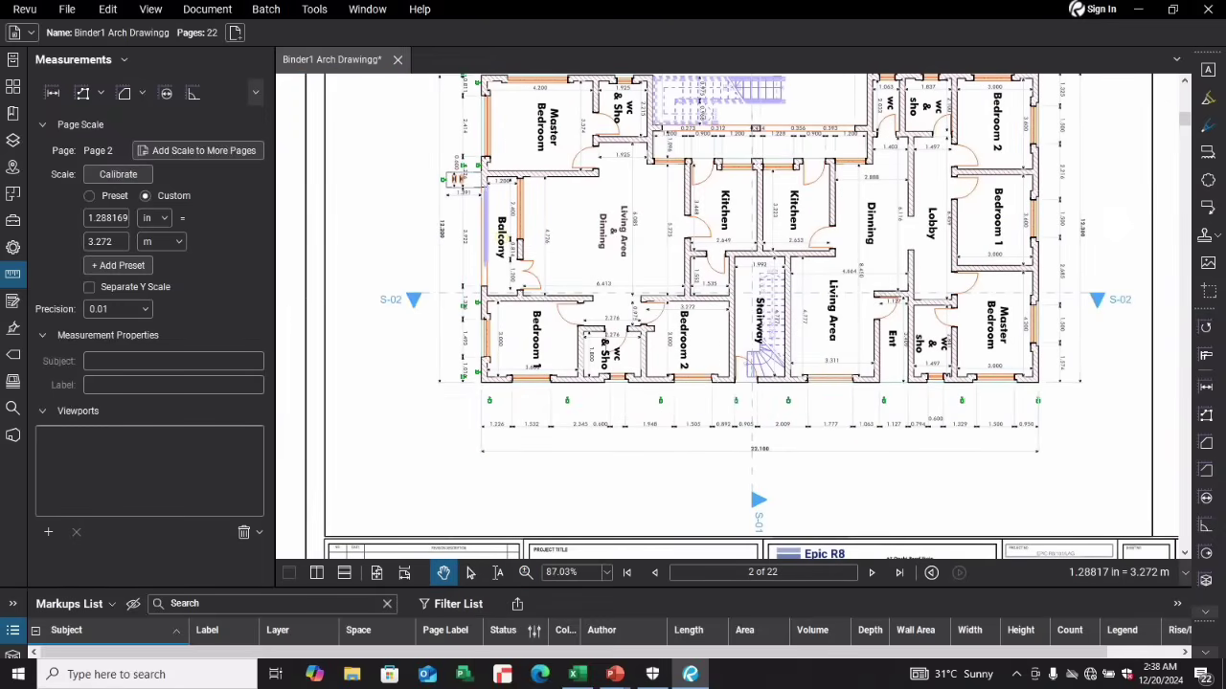
drag(457, 179, 433, 311)
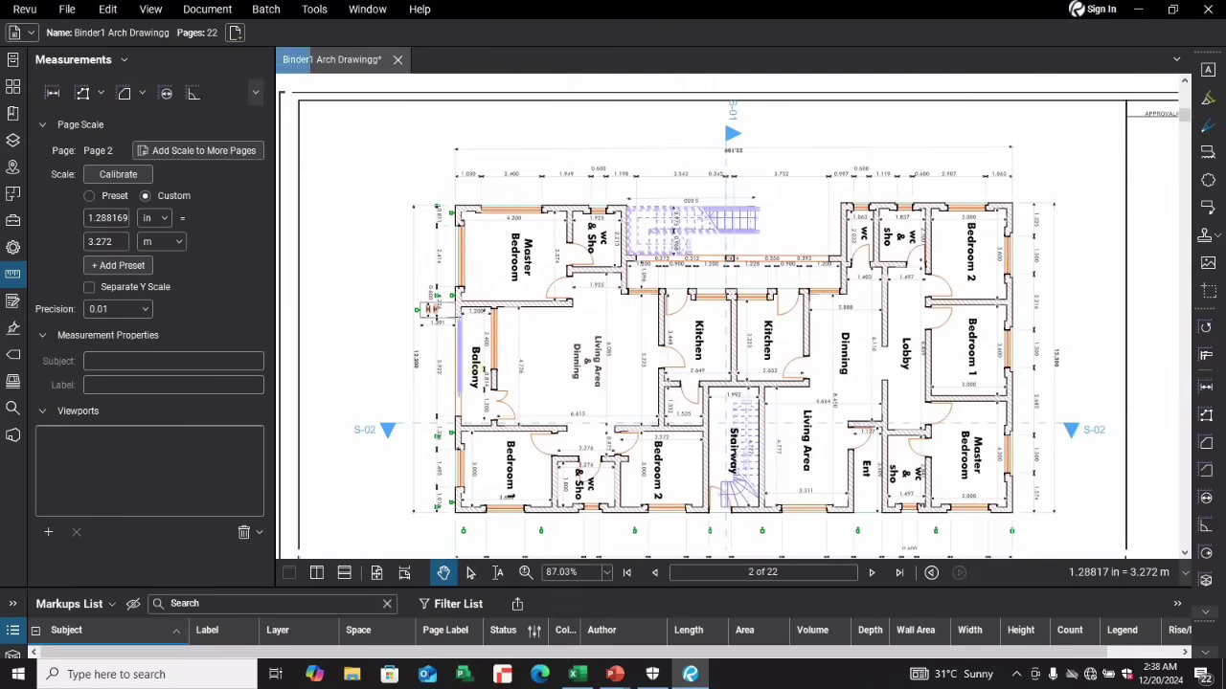